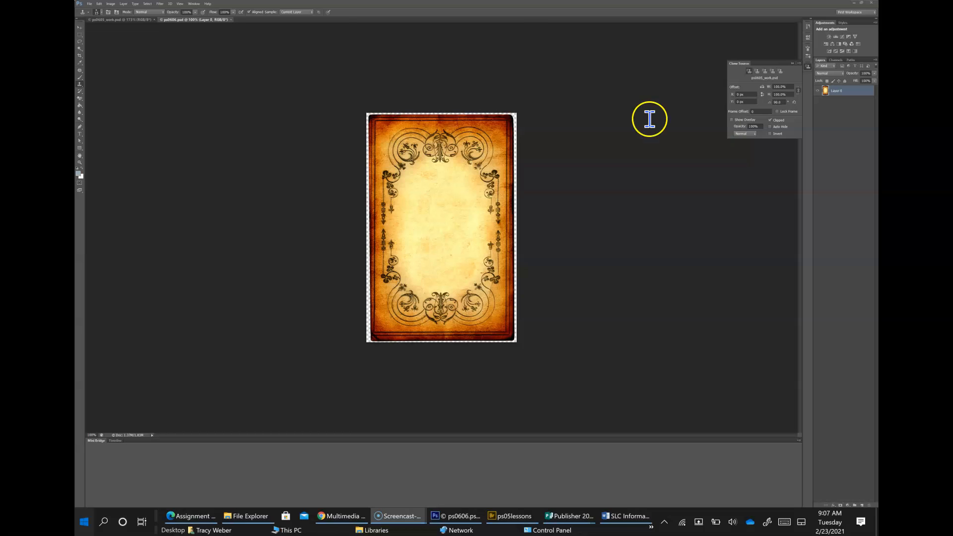
- Sample the frame's upper-left scroll ornament into the second clone source and its upper-right ornament into the third
left_click(756, 71)
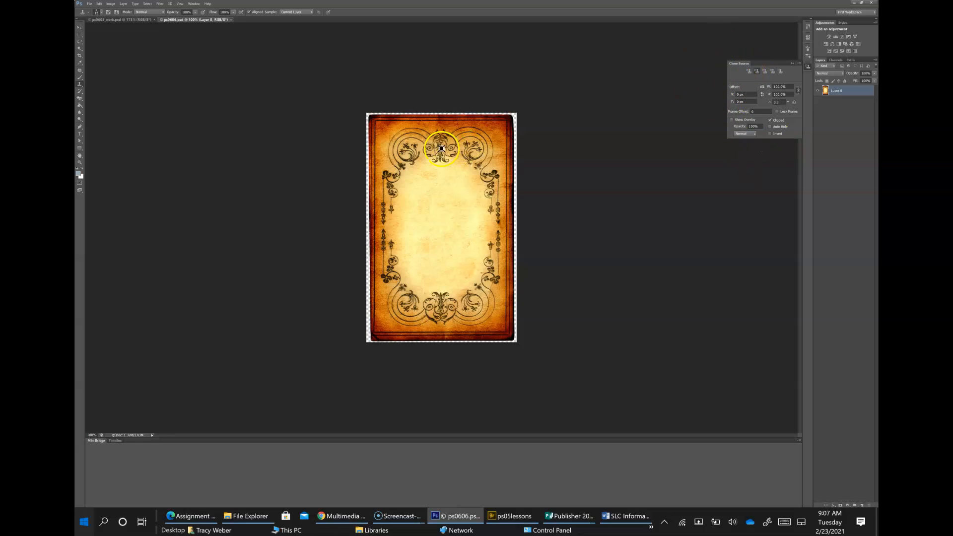
left_click(394, 139, "alt")
left_click(395, 138, "alt")
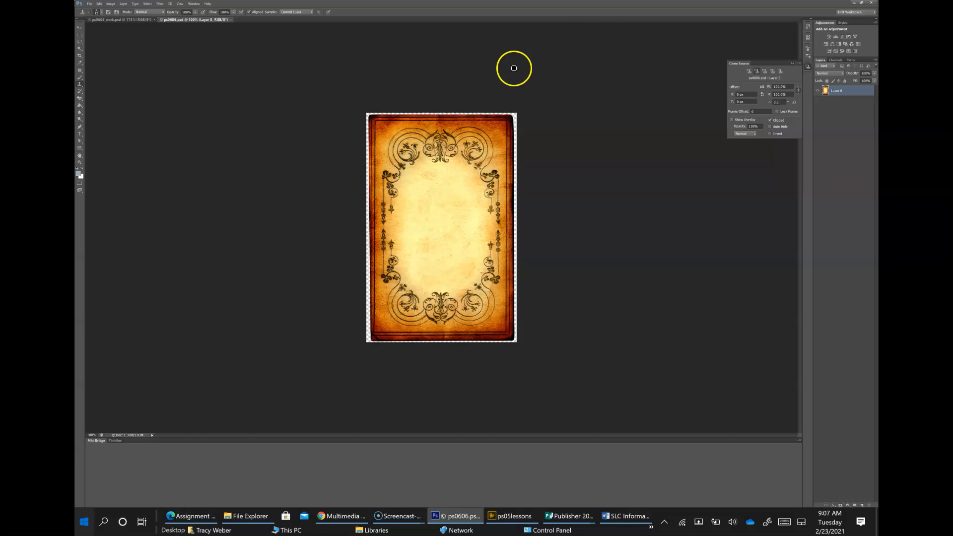
left_click(766, 70)
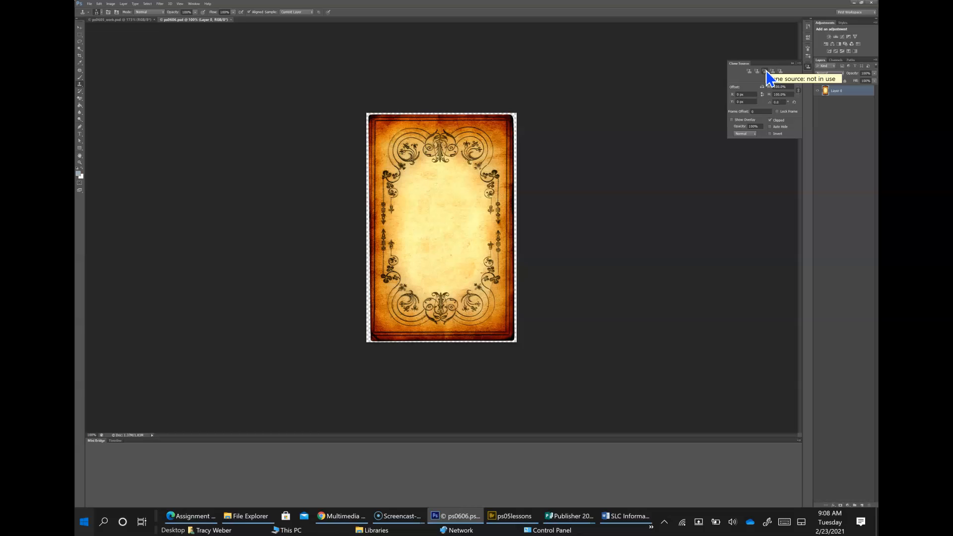
left_click(484, 135, "alt")
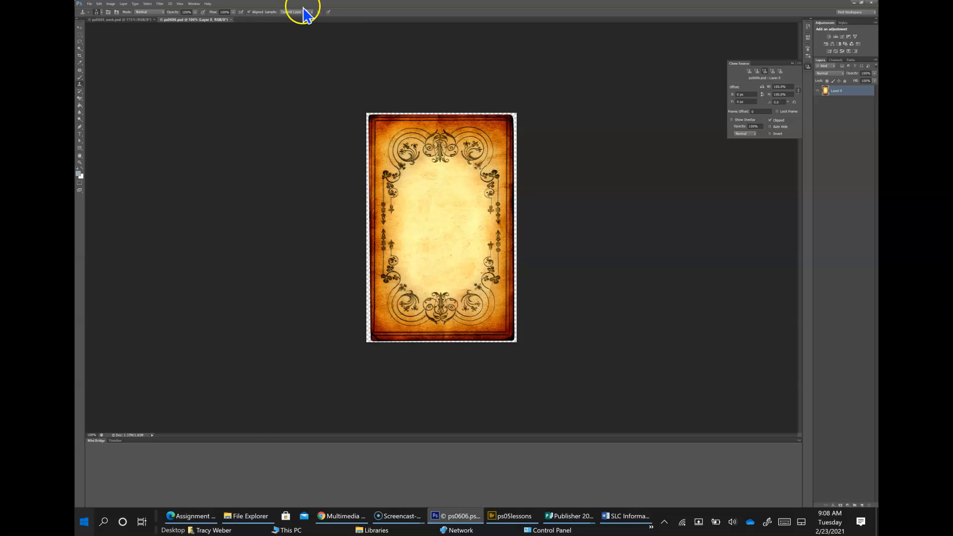
- Switch to the portrait in ps0605_work.psd and set the Clone Stamp to Luminosity mode at 50% opacity
left_click(144, 20)
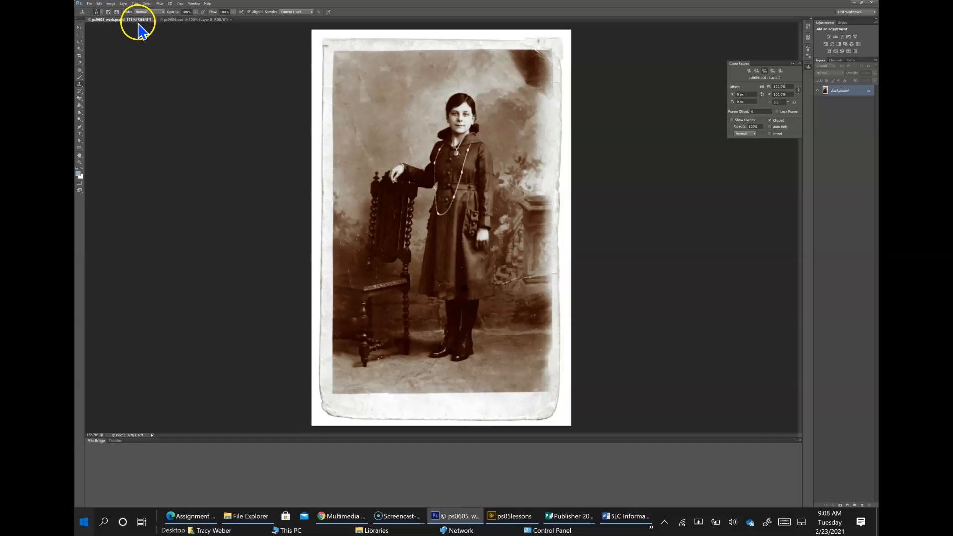
left_click(143, 12)
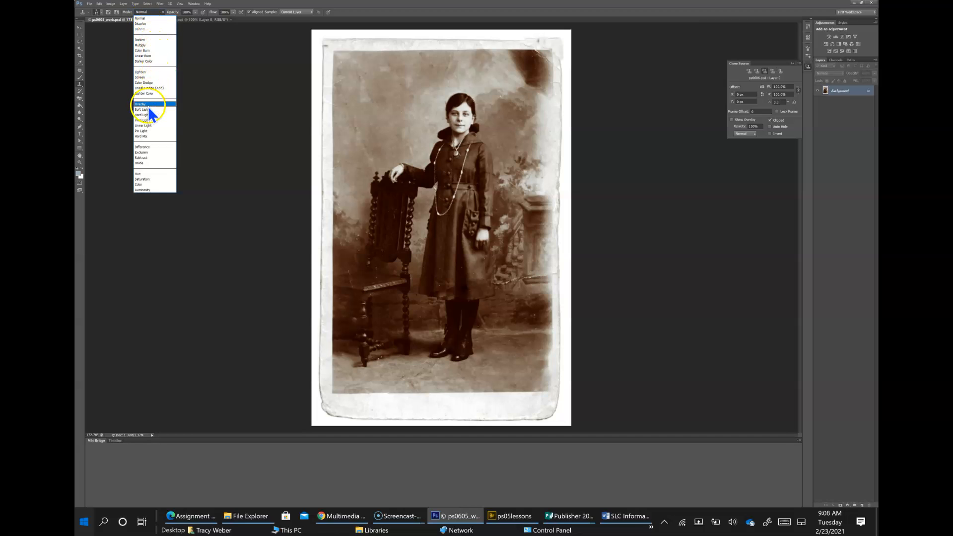
left_click(144, 189)
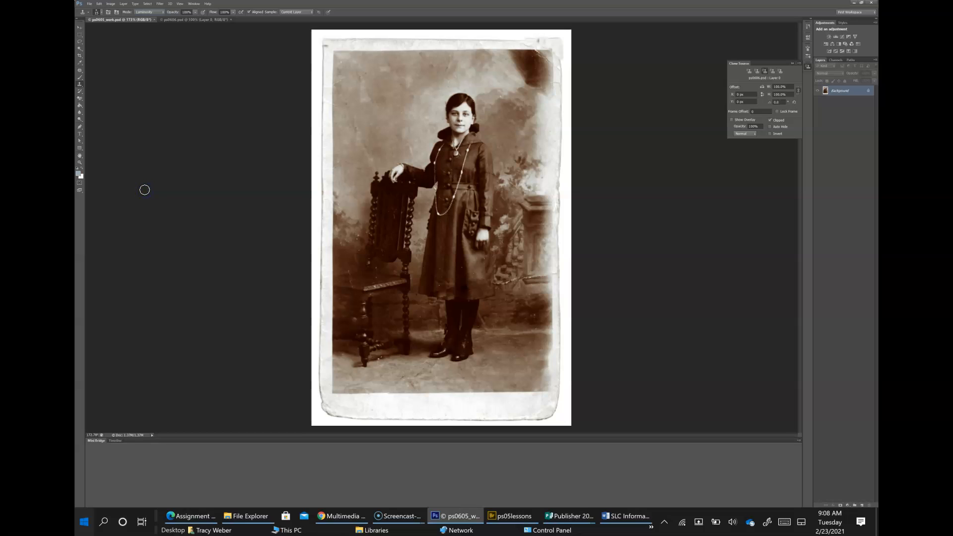
left_click(188, 11)
type("50")
key("Return")
- Using the second clone source with its overlay shown and a 30 px brush, clone the scroll ornament onto the portrait's upper-left corner
left_click(757, 71)
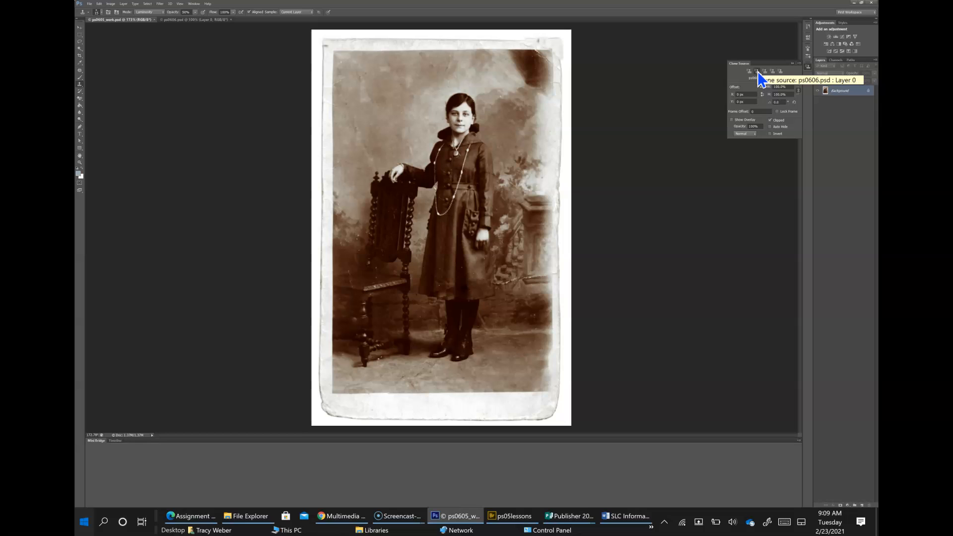
left_click(733, 120)
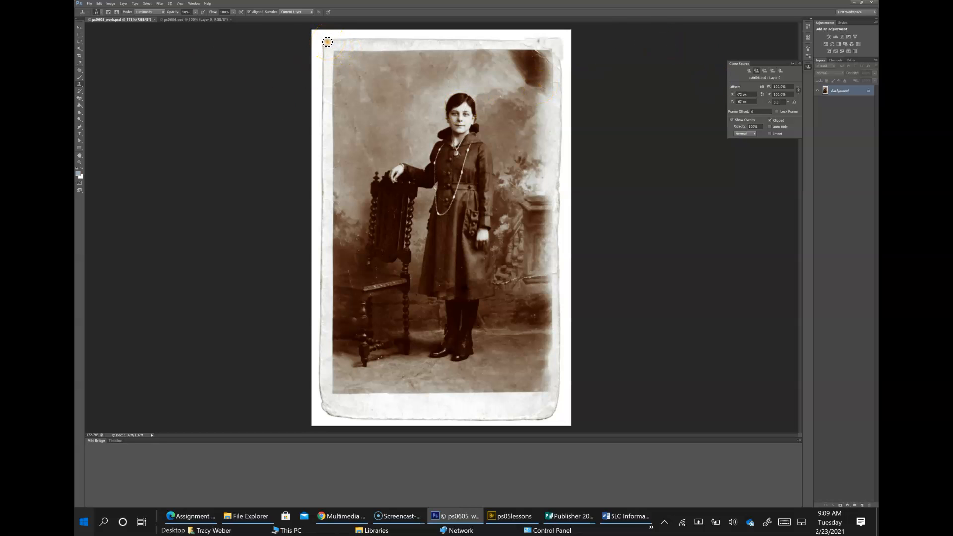
left_click(101, 13)
double_click(122, 23)
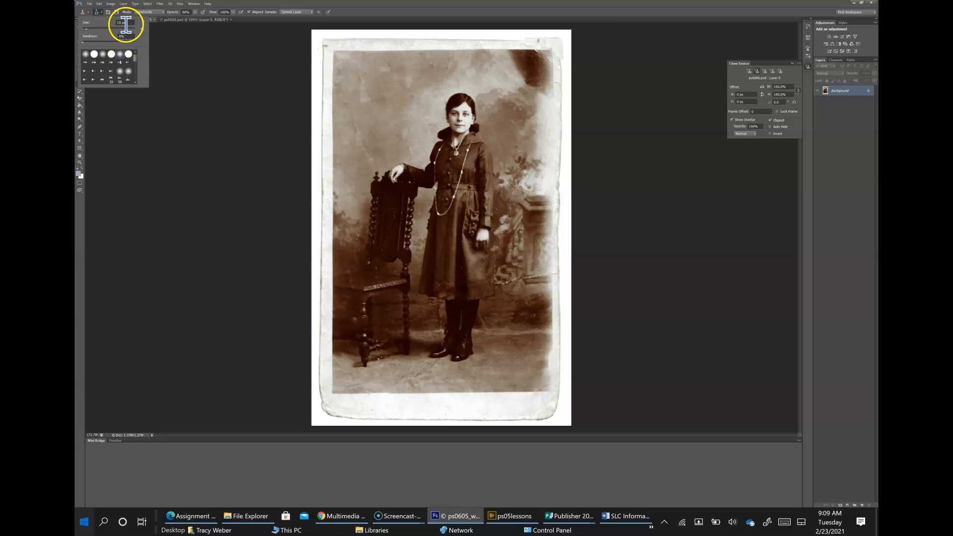
type("30")
key("Return")
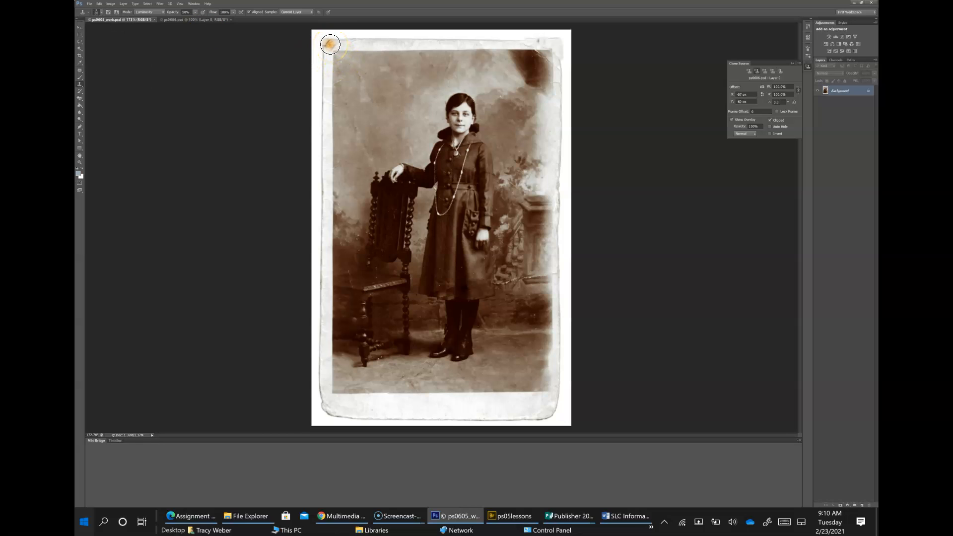
mouse_move(330, 44)
left_mouse_down()
mouse_move(344, 60)
mouse_move(339, 46)
mouse_move(337, 82)
mouse_move(331, 59)
mouse_move(356, 37)
mouse_move(360, 49)
mouse_move(346, 57)
mouse_move(362, 47)
mouse_move(363, 60)
mouse_move(324, 36)
mouse_move(364, 43)
mouse_move(329, 55)
mouse_move(336, 71)
mouse_move(364, 74)
mouse_move(366, 62)
mouse_move(370, 75)
mouse_move(401, 37)
mouse_move(376, 42)
mouse_move(415, 34)
mouse_move(345, 92)
left_mouse_up()
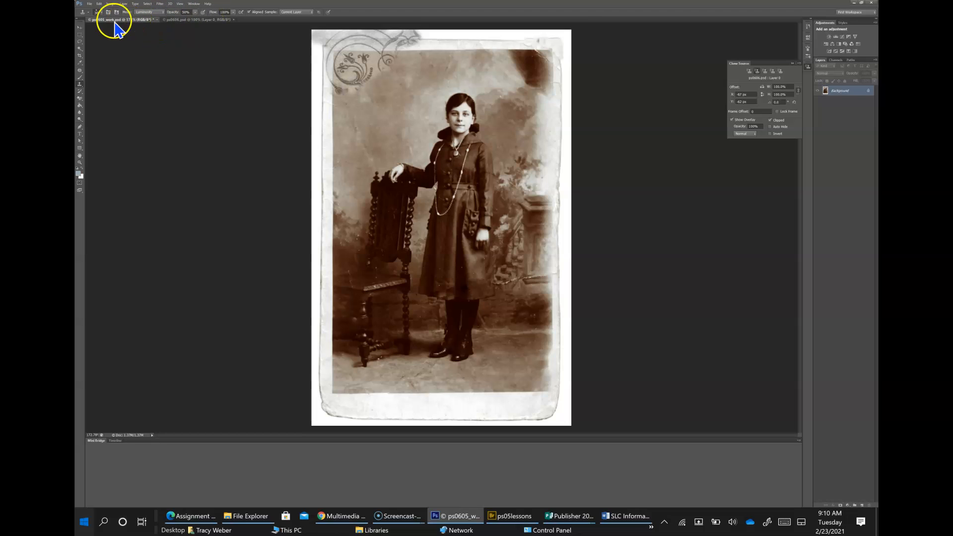
- Enlarge the Clone Stamp brush to 60 px and clone the ornament along the portrait's left border
left_click(98, 13)
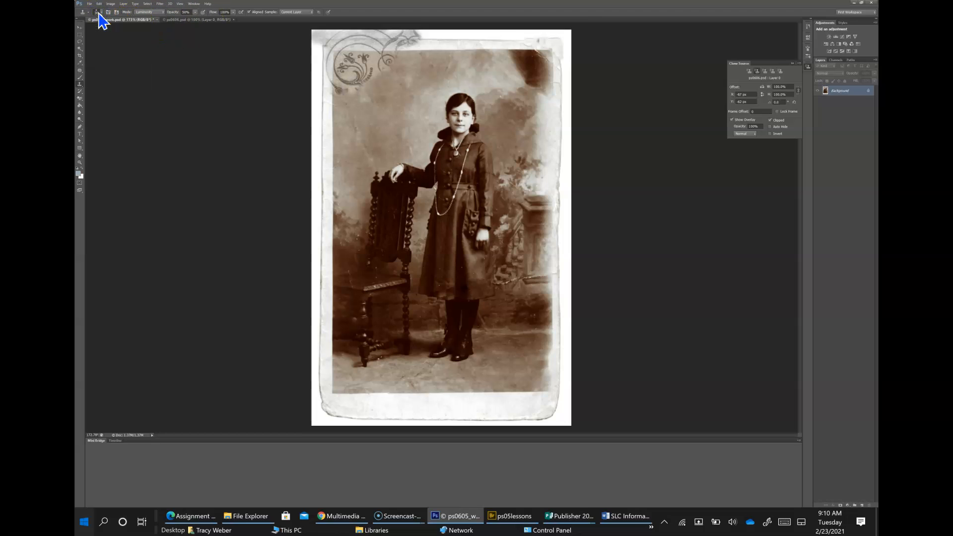
left_click(97, 12)
left_click(102, 12)
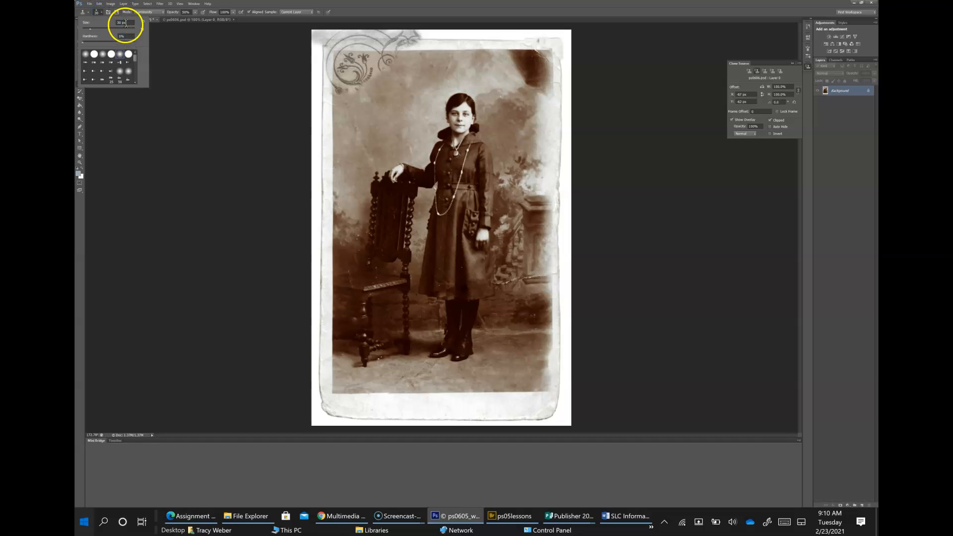
left_click(119, 22)
type("60")
left_click(320, 180)
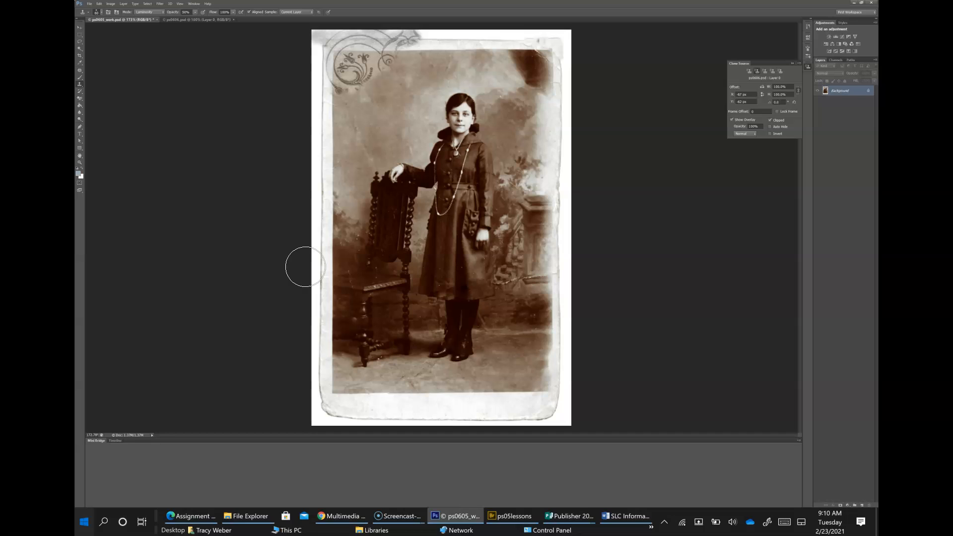
mouse_move(336, 66)
left_mouse_down()
mouse_move(337, 136)
mouse_move(321, 98)
mouse_move(319, 43)
mouse_move(402, 45)
mouse_move(358, 77)
mouse_move(327, 173)
mouse_move(326, 214)
mouse_move(317, 128)
mouse_move(327, 280)
mouse_move(316, 124)
mouse_move(313, 408)
mouse_move(339, 420)
mouse_move(321, 313)
mouse_move(334, 107)
mouse_move(319, 34)
mouse_move(339, 35)
left_mouse_up()
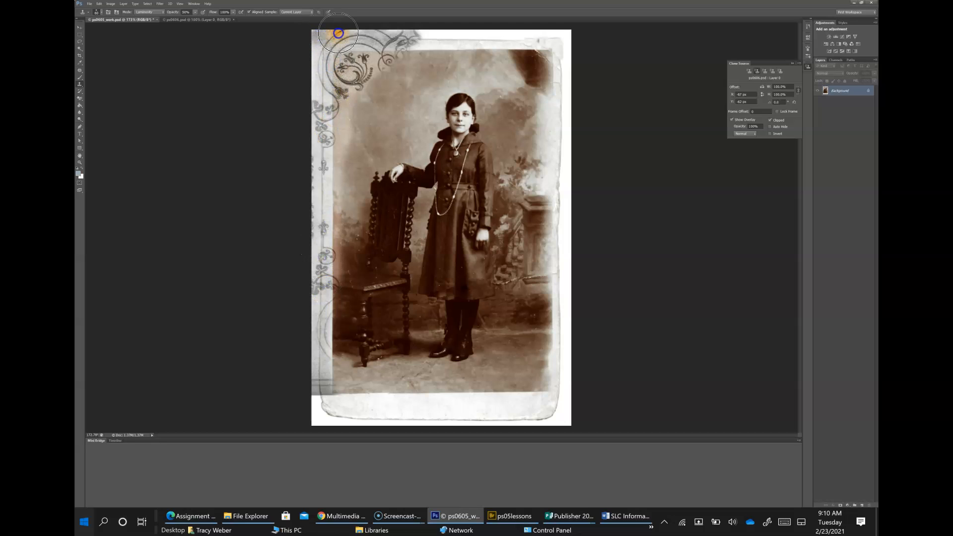
- Try to clone the ornament from the third clone source onto the portrait's upper-right area, and undo those strokes
left_click(766, 73)
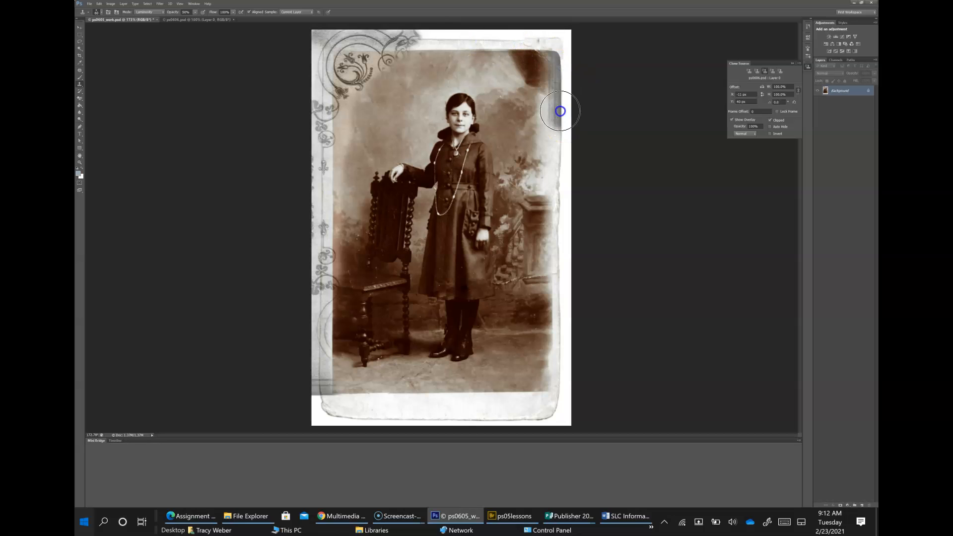
mouse_move(495, 34)
left_mouse_down()
mouse_move(410, 42)
mouse_move(408, 64)
mouse_move(428, 89)
mouse_move(422, 49)
mouse_move(452, 98)
mouse_move(473, 53)
mouse_move(506, 85)
mouse_move(514, 73)
mouse_move(571, 74)
mouse_move(552, 151)
mouse_move(506, 157)
mouse_move(575, 192)
mouse_move(561, 197)
mouse_move(533, 111)
mouse_move(501, 147)
mouse_move(462, 87)
mouse_move(407, 77)
mouse_move(441, 75)
mouse_move(416, 96)
mouse_move(465, 118)
left_mouse_up()
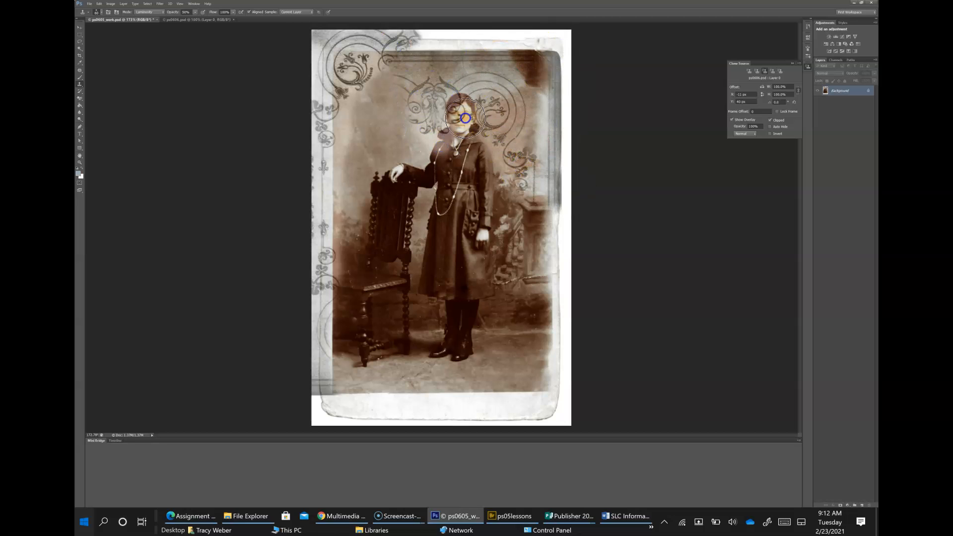
left_click(809, 26)
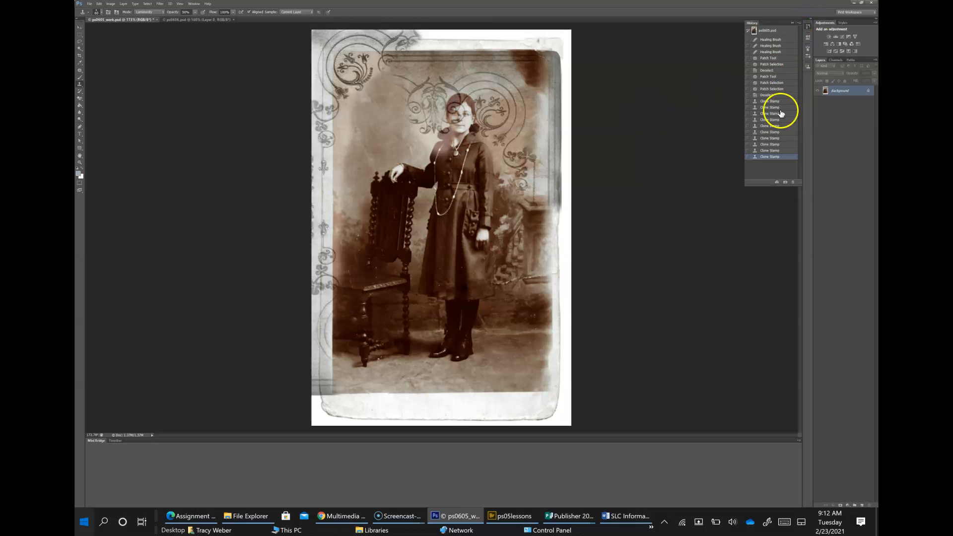
left_click(770, 138)
left_click(770, 144)
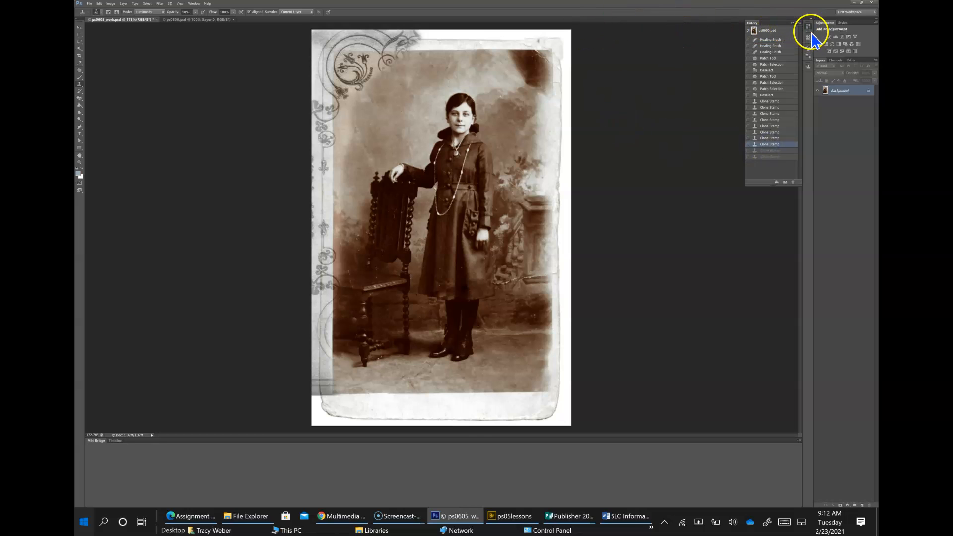
- Nudge the third clone source's overlay up and to the right, to an offset of X 88 px and Y -35 px
left_click(808, 66)
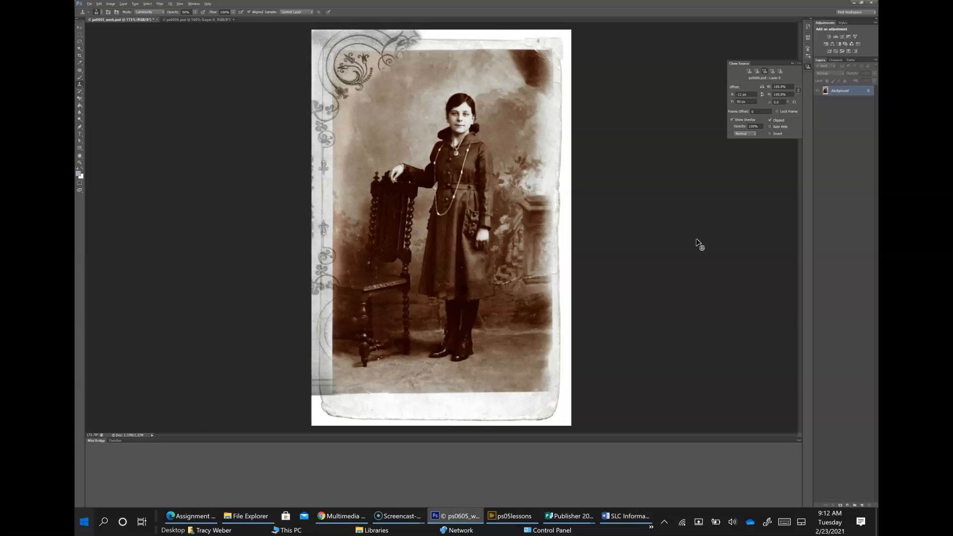
key("alt+shift+Up")
key("alt+shift+Up")
key("alt+shift+Up")
key("alt+shift+Up")
key("alt+shift+Up")
key("alt+shift+Up")
key("alt+shift+Up")
key("alt+shift+Up")
key("alt+shift+Up")
key("alt+shift+Up")
key("alt+shift+Up")
key("alt+shift+Right")
key("alt+shift+Right")
key("alt+shift+Right")
key("alt+shift+Right")
key("alt+shift+Right")
key("alt+shift+Right")
key("alt+shift+Right")
key("alt+shift+Right")
key("alt+shift+Right")
key("alt+shift+Right")
key("alt+shift+Right")
key("alt+shift+Right")
key("alt+shift+Right")
key("alt+shift+Right")
left_click(735, 120)
key("alt+shift+Right")
key("alt+shift+Right")
key("alt+shift+Right")
key("alt+shift+Right")
key("alt+shift+Right")
key("alt+shift+Right")
key("alt+shift+Right")
key("alt+shift+Right")
key("alt+shift+Right")
key("alt+shift+Right")
key("alt+shift+Right")
key("alt+shift+Right")
key("alt+shift+Right")
key("alt+shift+Right")
- Try the clone source overlay at 10% opacity with the overlay shown, and restore its opacity to 100%
left_click(732, 120)
double_click(752, 128)
type("10")
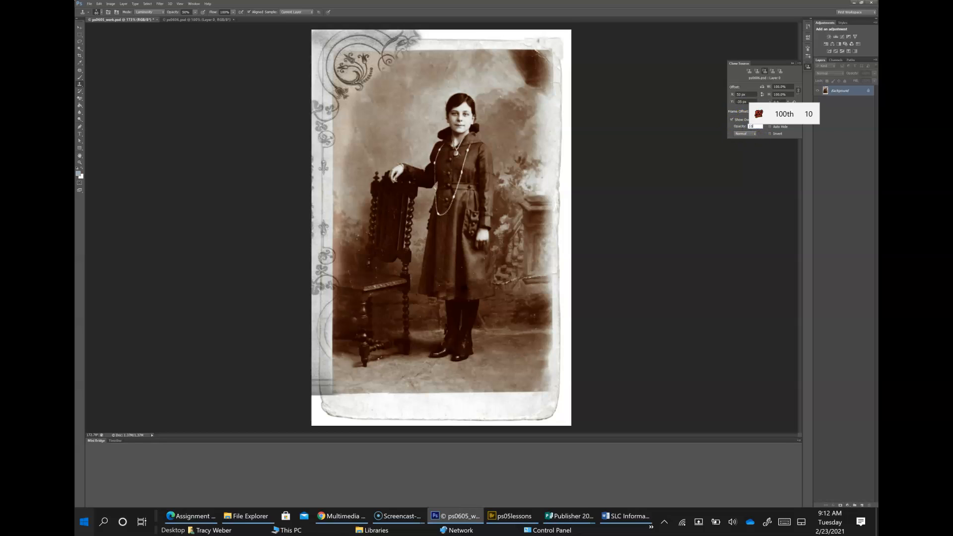
key("Return")
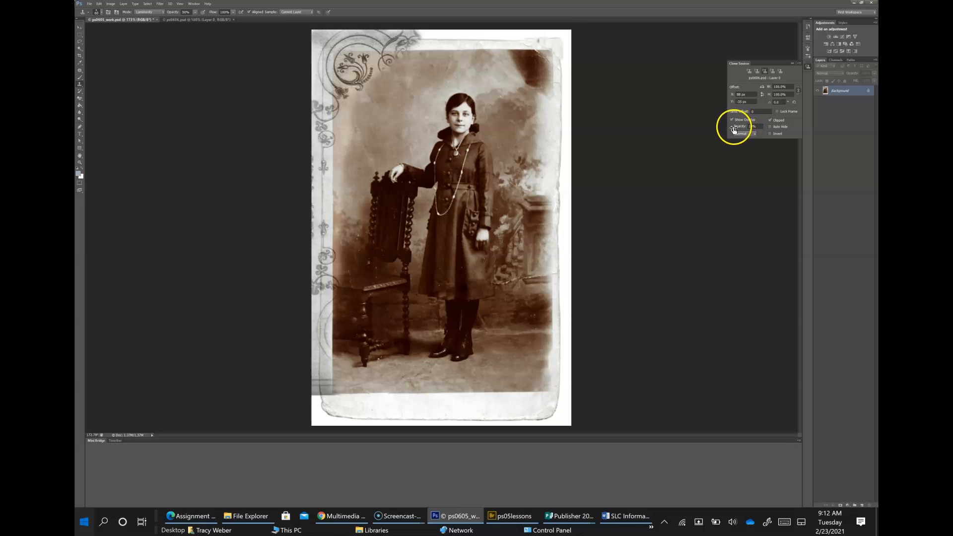
left_click(732, 128)
left_click(752, 127)
type("100")
key("Return")
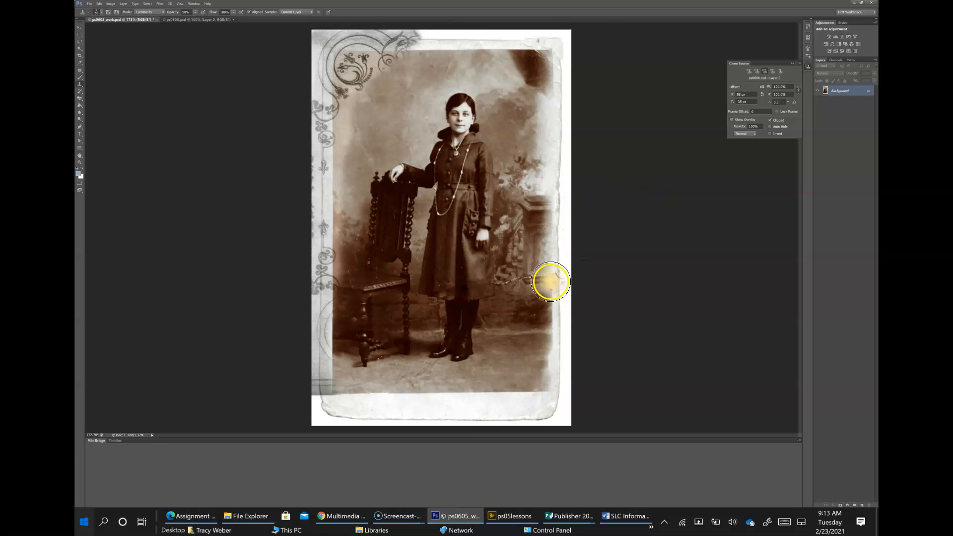
- Try to reposition the ornament overlay on the portrait's right side with the Move tool
left_click(79, 28)
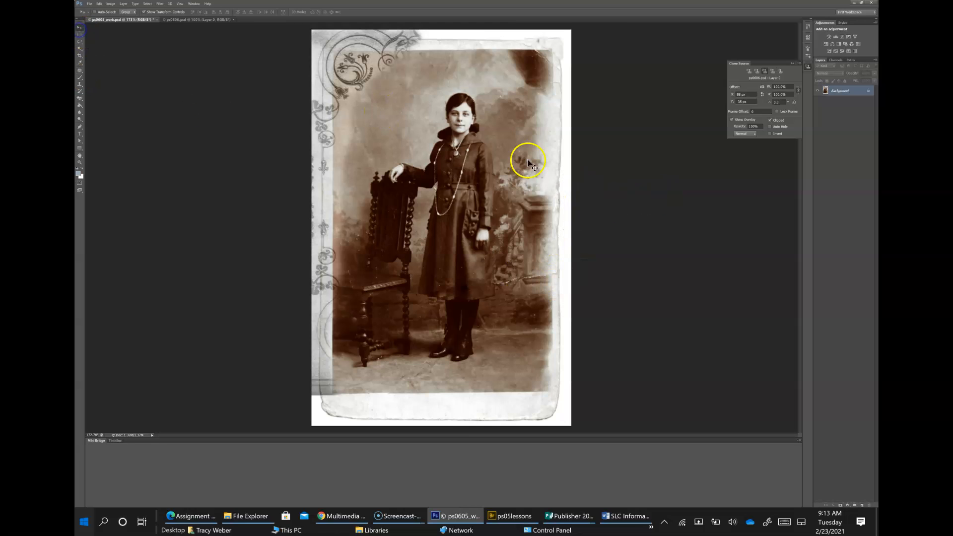
left_click_drag(543, 239, 545, 112)
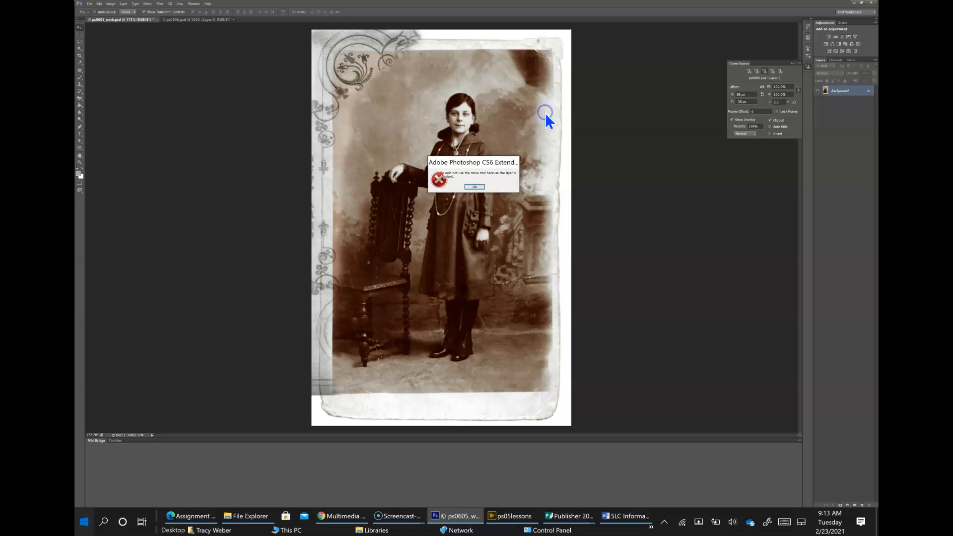
left_click(475, 187)
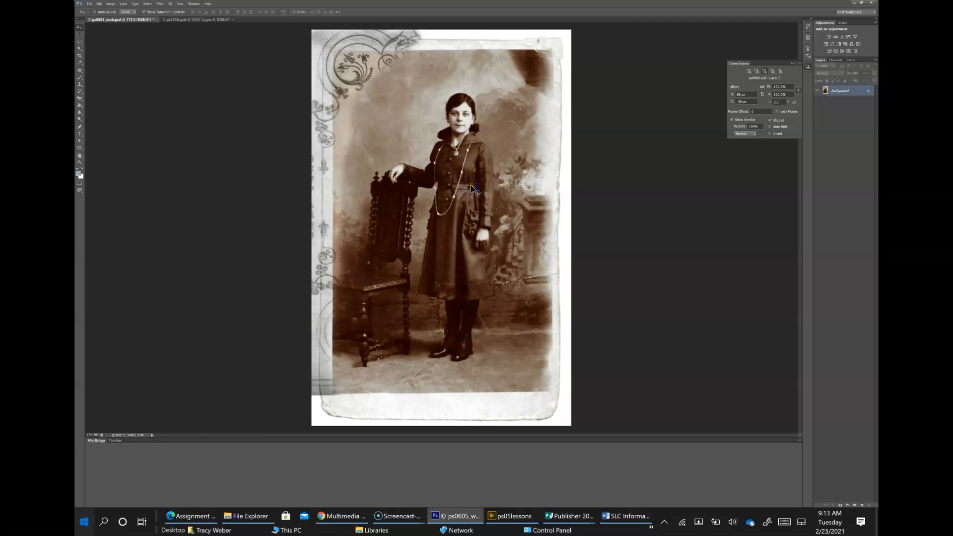